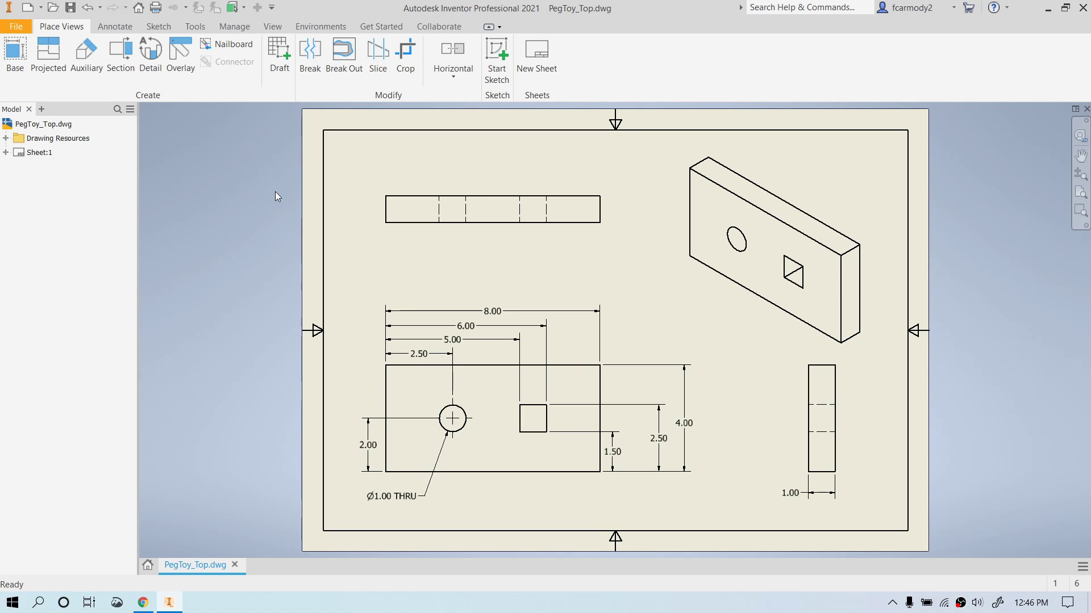
Check the default DWG file version in Application Options, keeping AutoCAD 2018
click(273, 27)
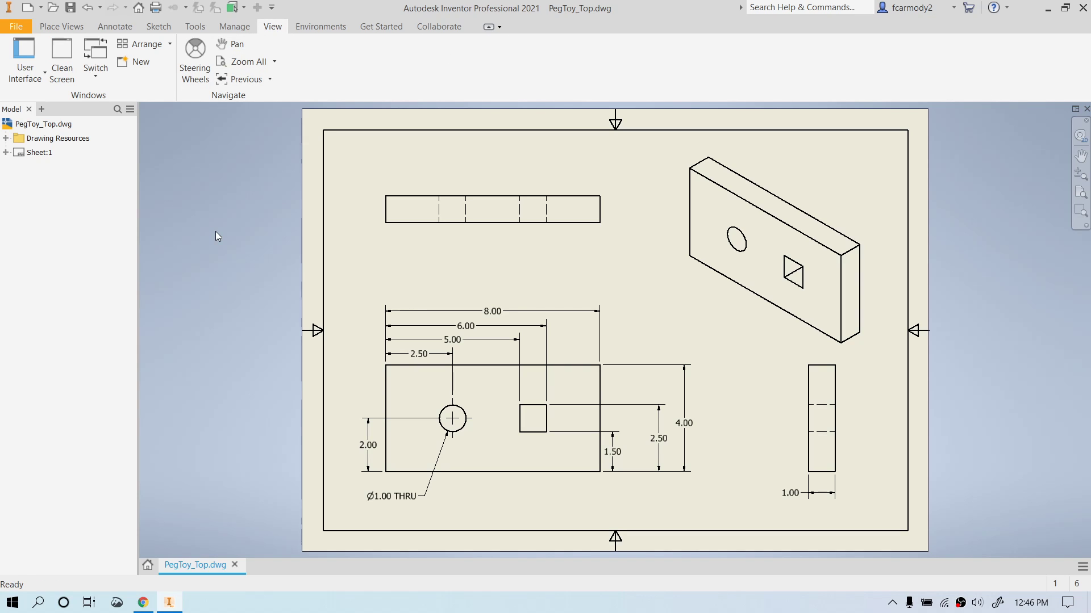
click(334, 32)
click(199, 27)
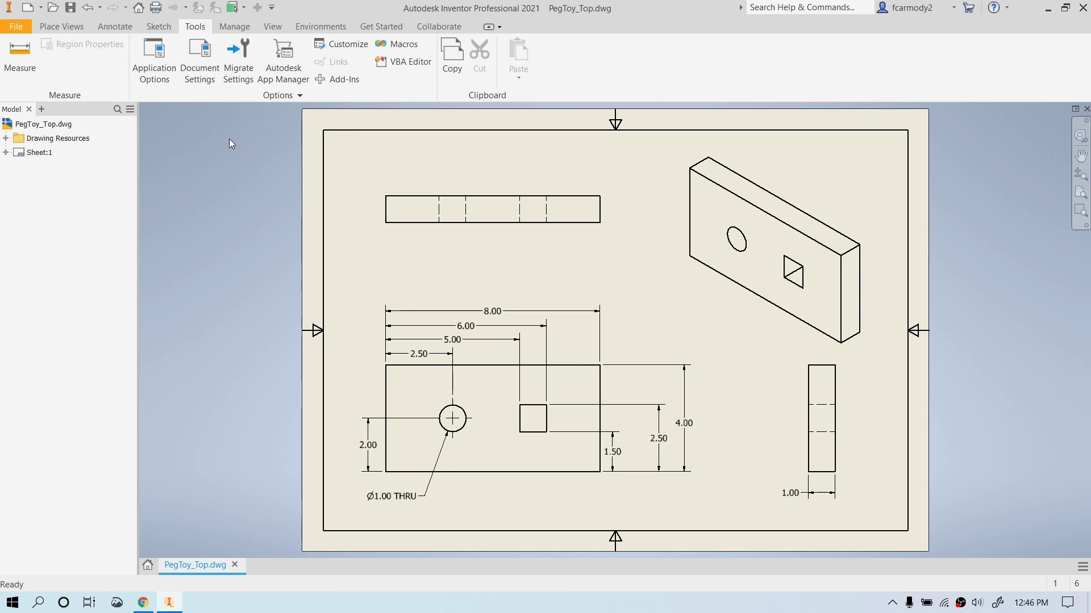
click(158, 86)
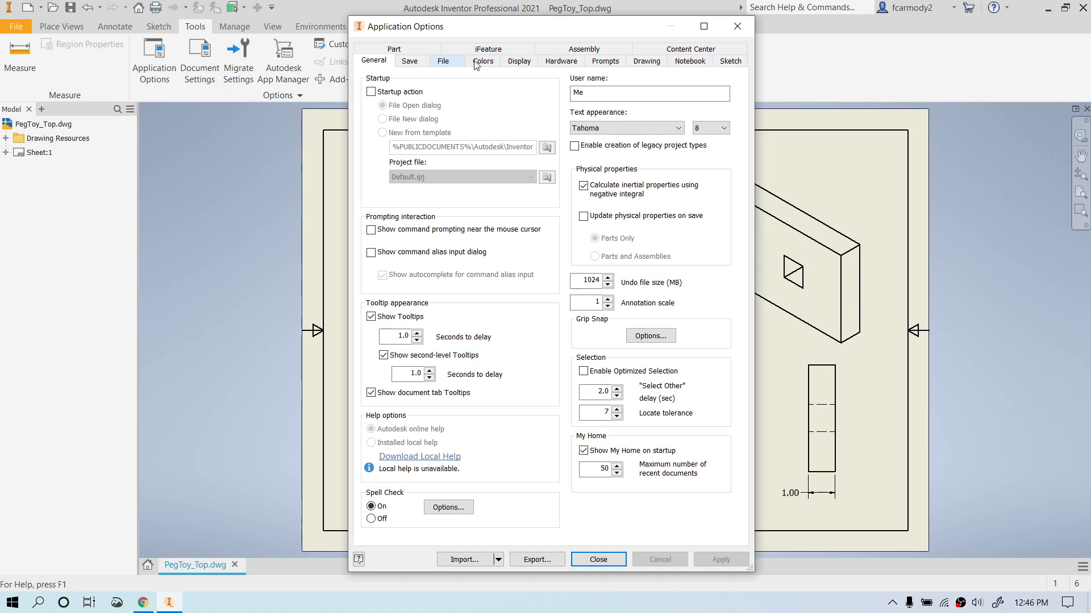
click(637, 61)
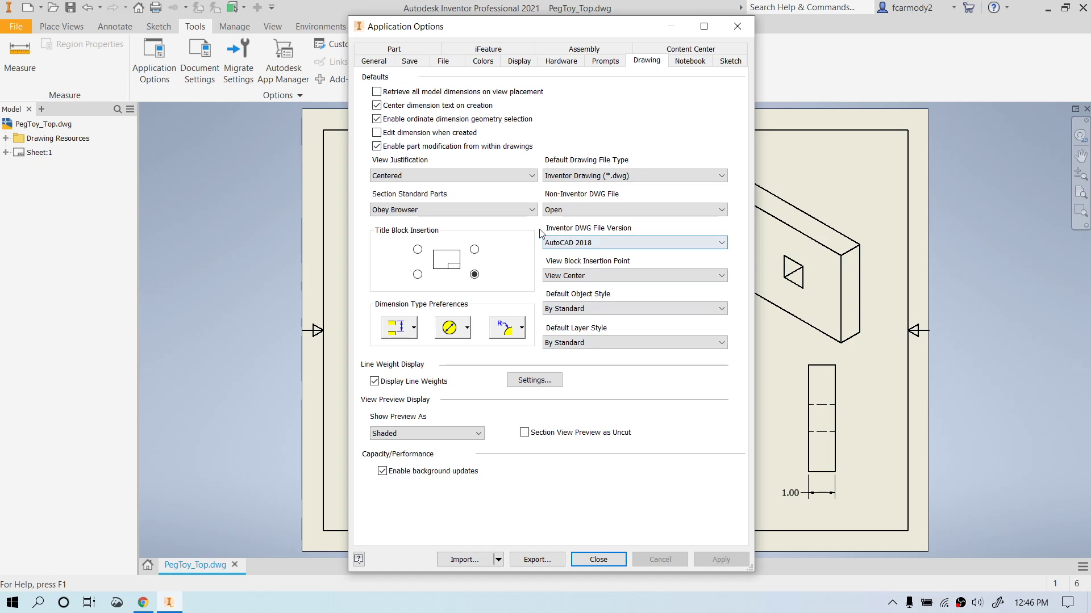
click(691, 242)
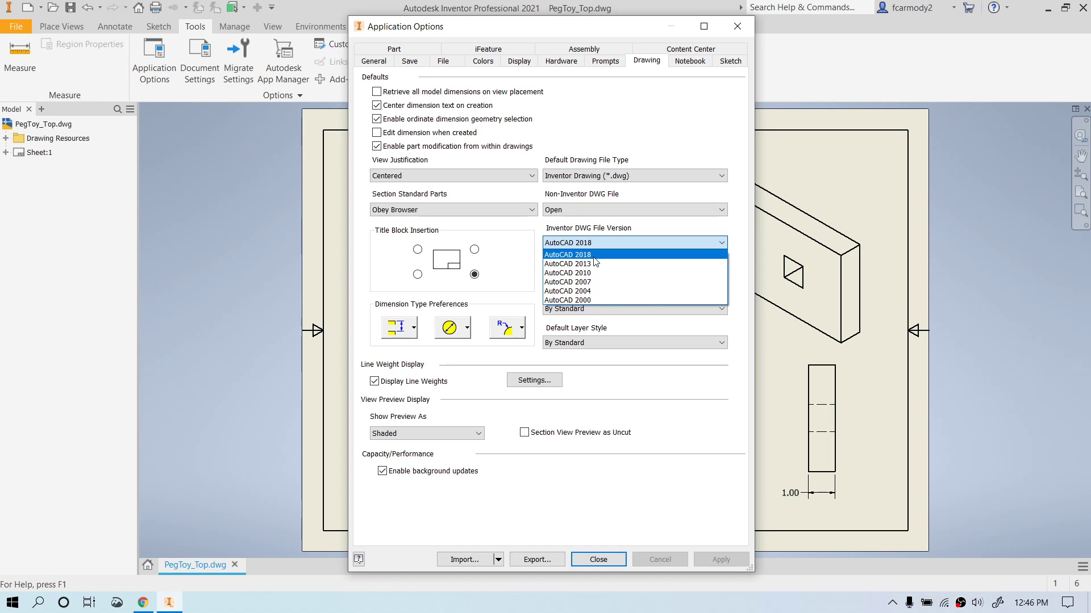
click(676, 501)
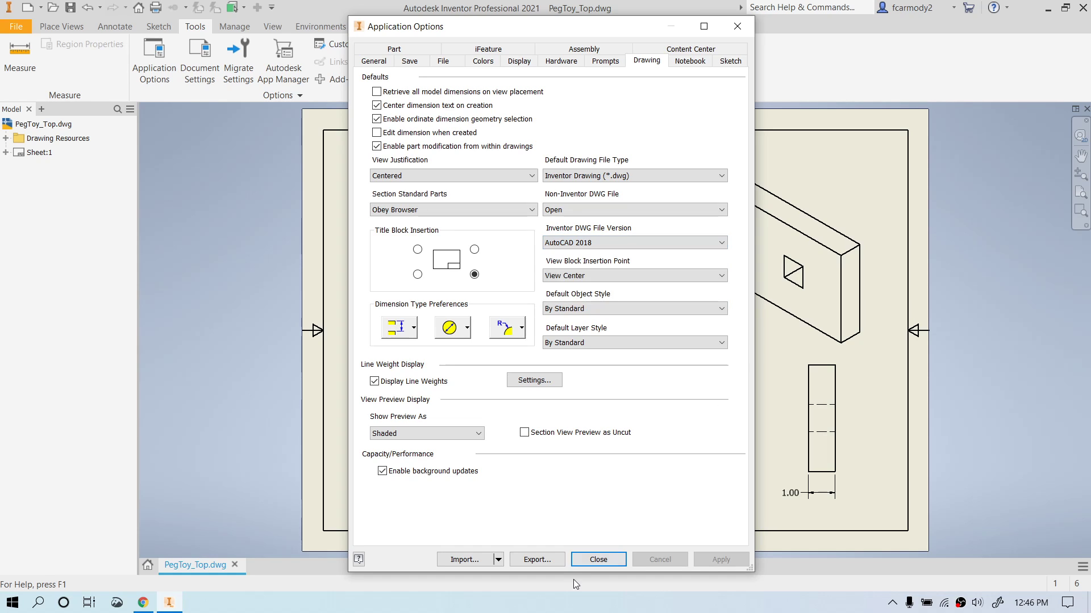
click(611, 561)
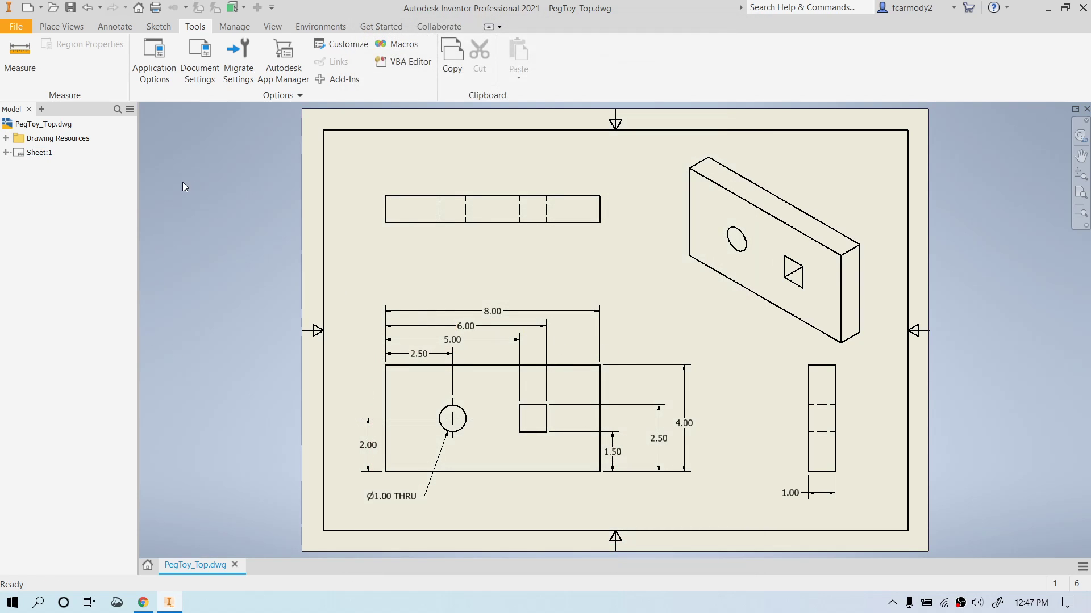
Add a new blank sheet to the drawing from the browser's shortcut menu
right_click(55, 194)
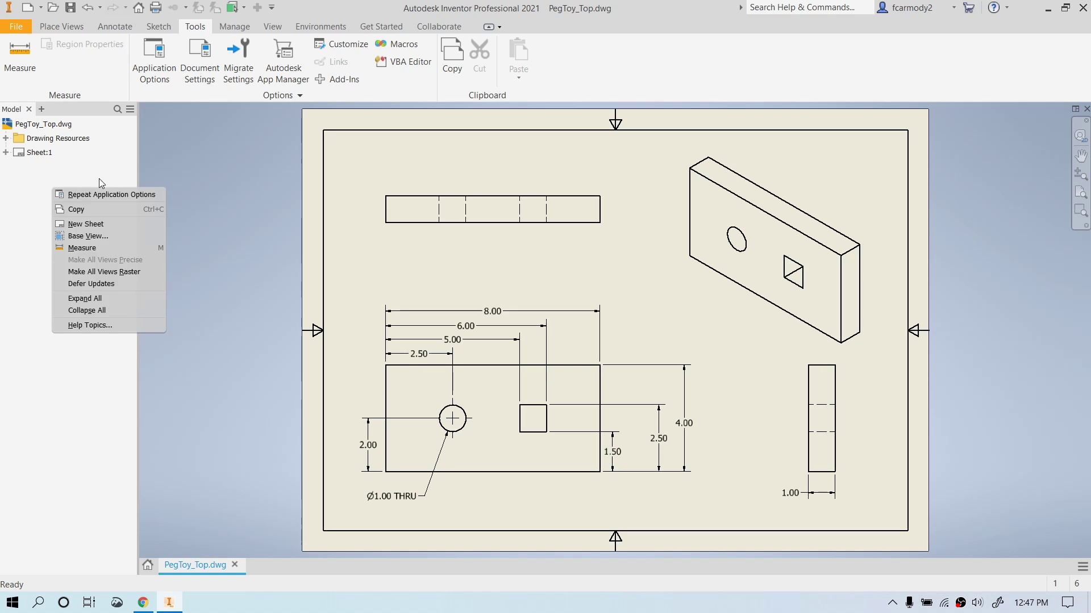
click(110, 225)
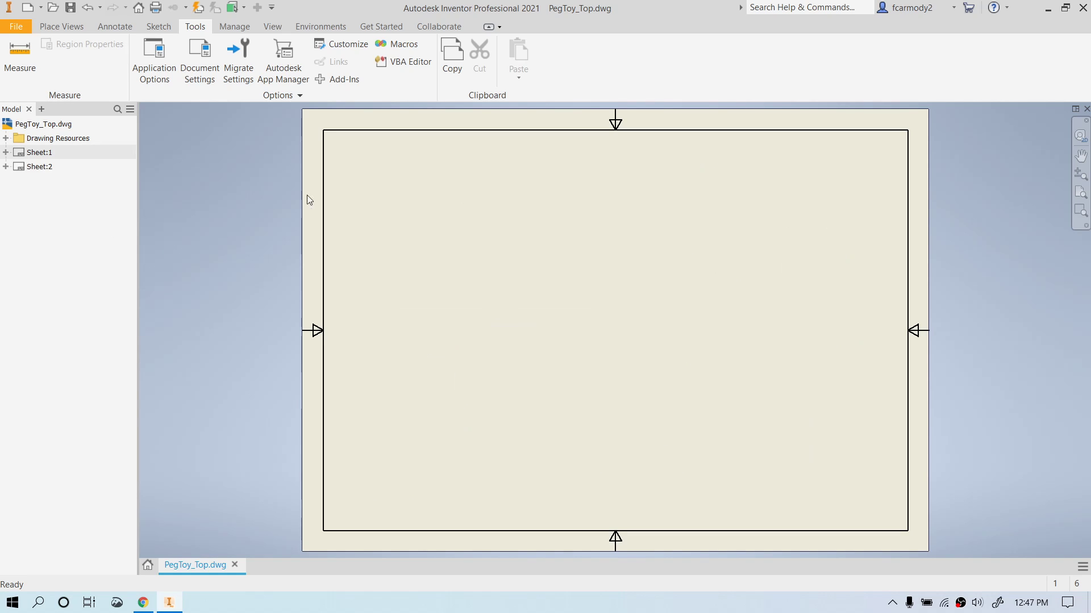
click(24, 169)
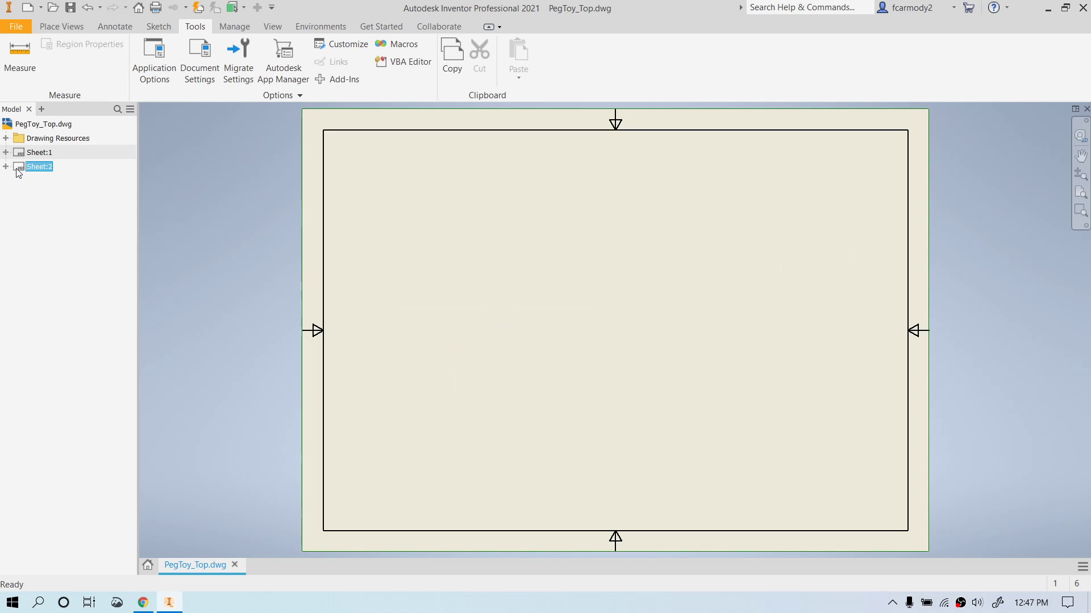
key(Up)
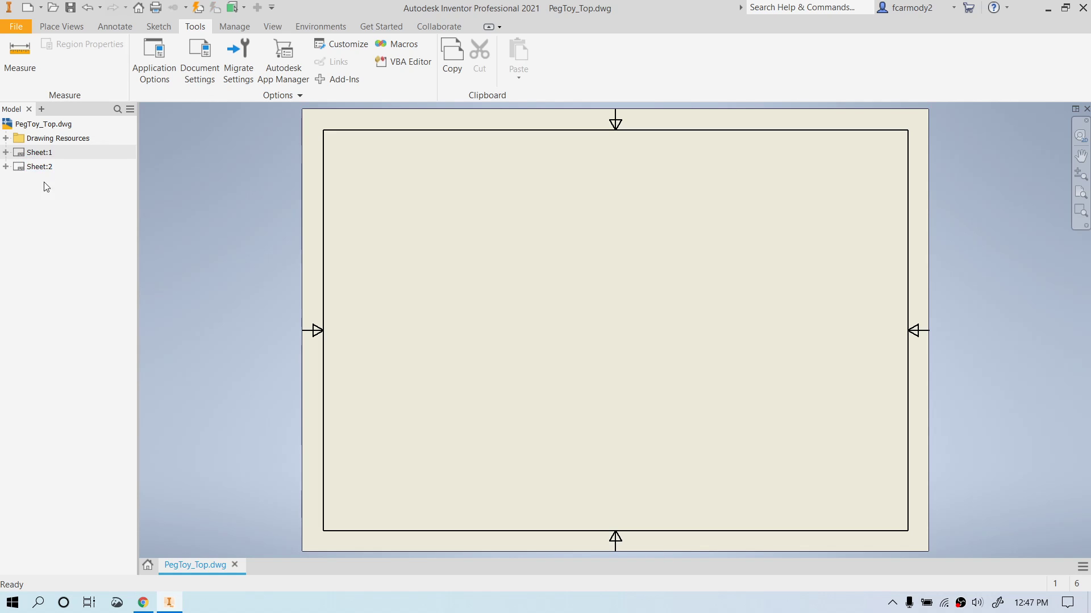
click(26, 168)
double_click(27, 168)
Switch between Sheet:1 and Sheet:2, ending on the empty sheet
double_click(57, 153)
click(42, 152)
click(45, 166)
double_click(31, 167)
click(52, 154)
double_click(53, 154)
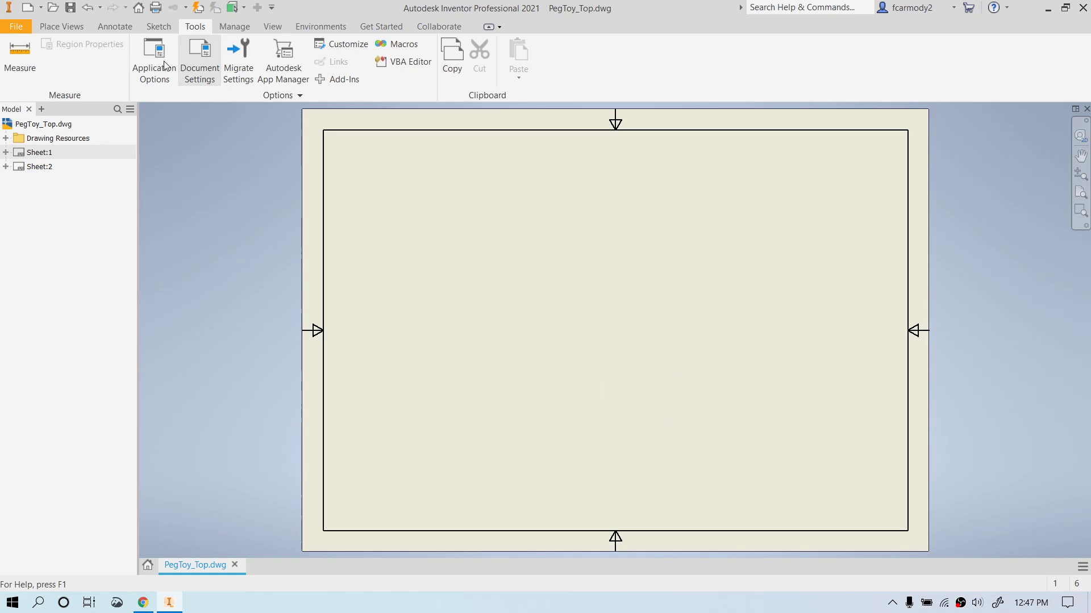
Start a base view of PegToy.iam in right-side orientation and position its preview on the sheet
click(53, 26)
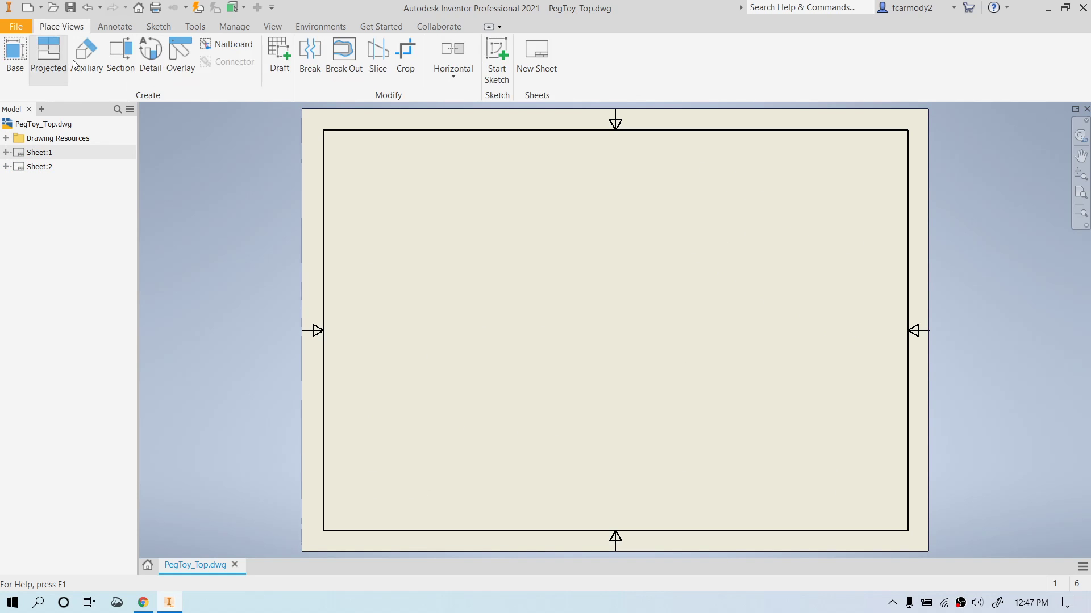
click(12, 50)
click(277, 223)
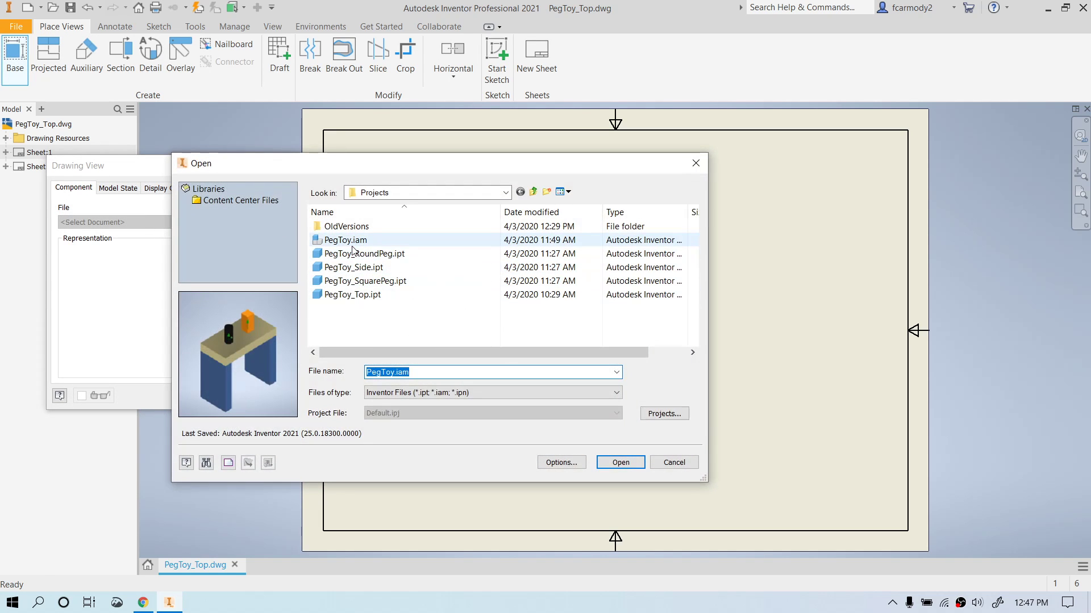
click(352, 243)
click(621, 463)
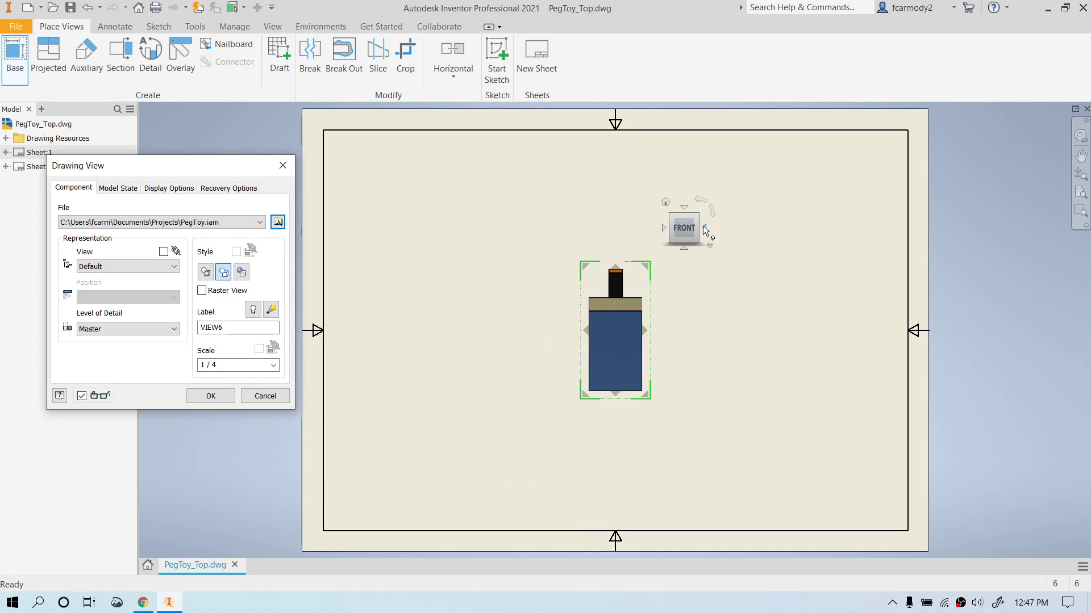
click(704, 227)
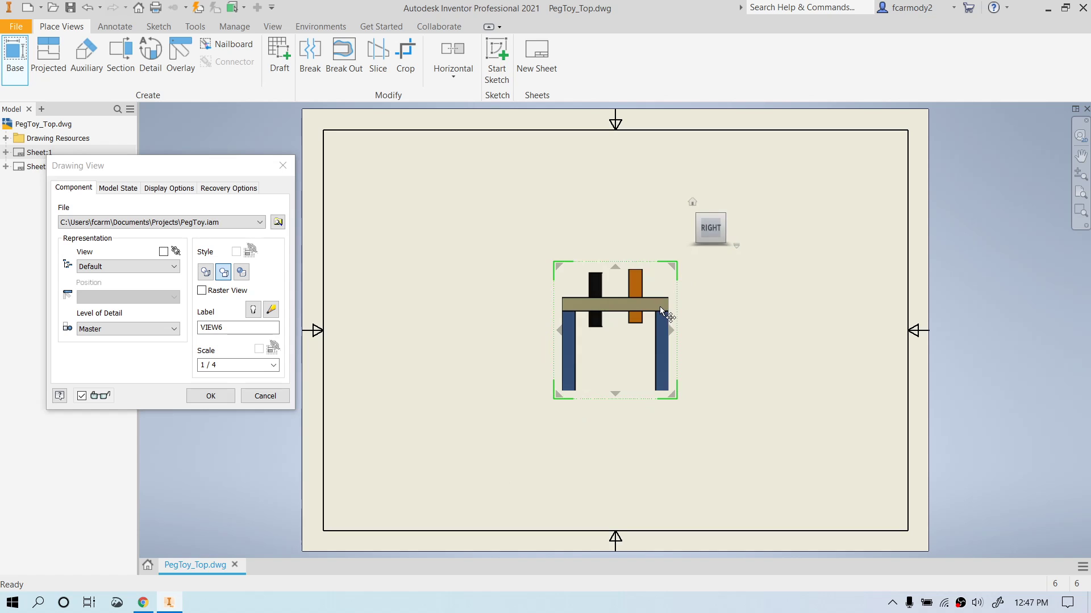
drag(588, 327, 559, 354)
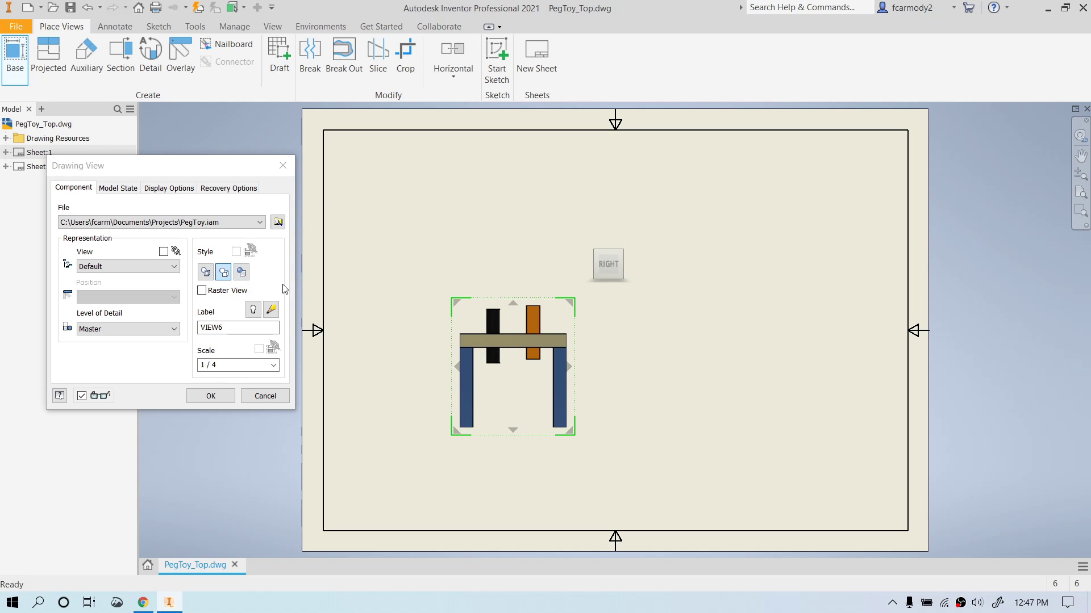
Make the view Shaded without raster display at 1 / 2 scale and place it
click(244, 276)
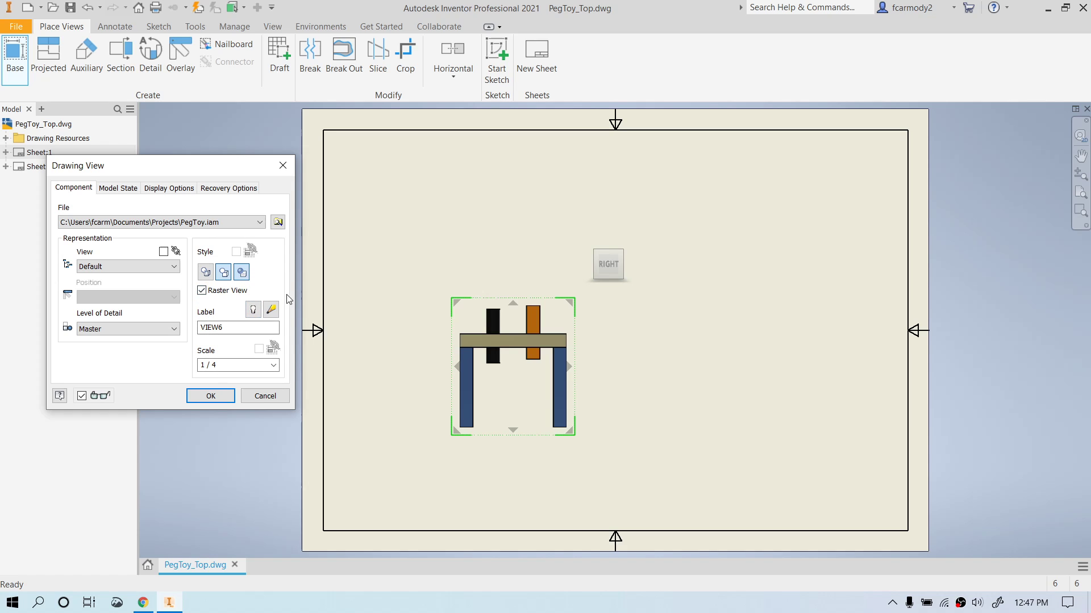
click(201, 291)
click(273, 365)
click(261, 392)
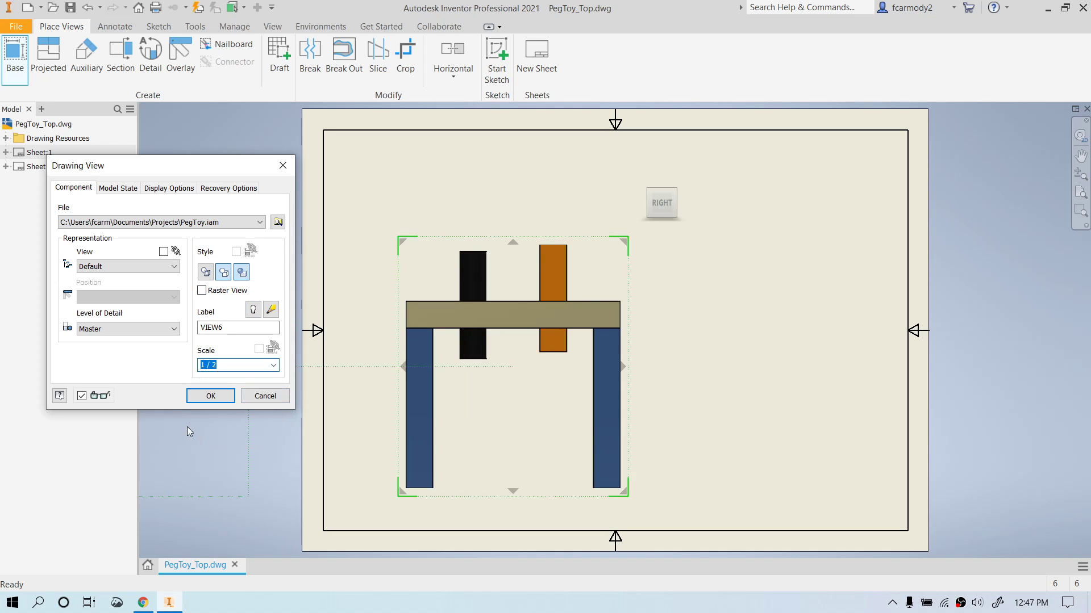
click(210, 396)
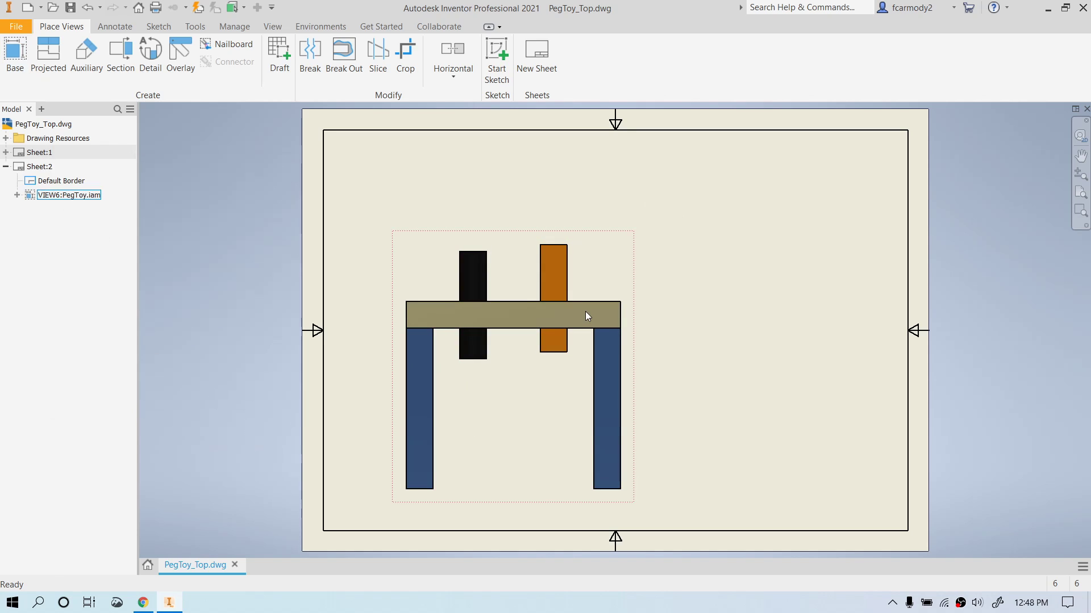
Start a parts list using the PegToy assembly view as its source
mouse_move(571, 233)
mouse_down()
mouse_move(594, 175)
mouse_move(534, 136)
mouse_up()
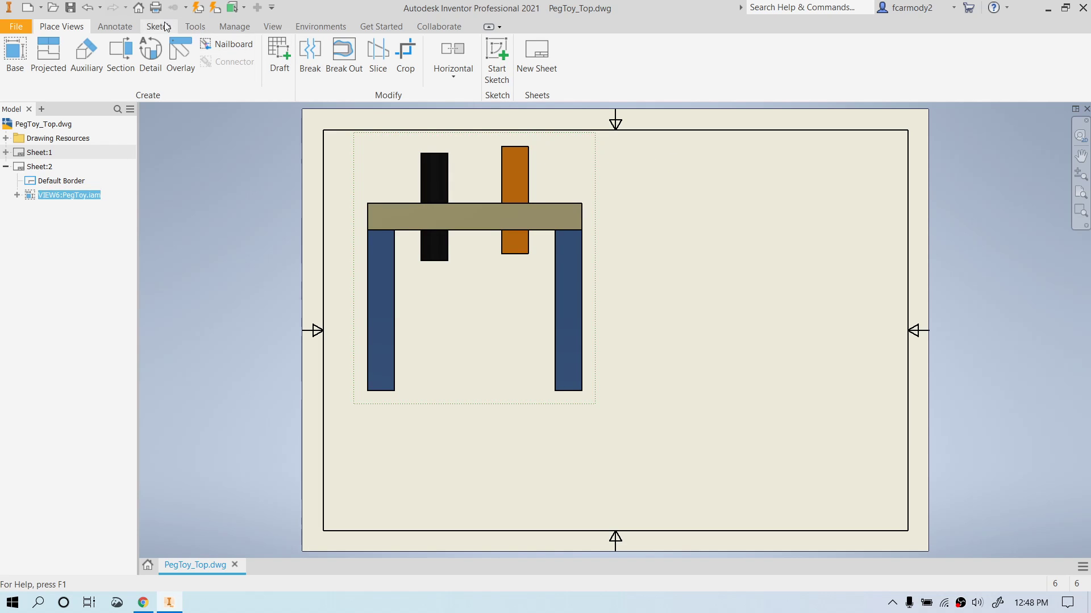
click(116, 26)
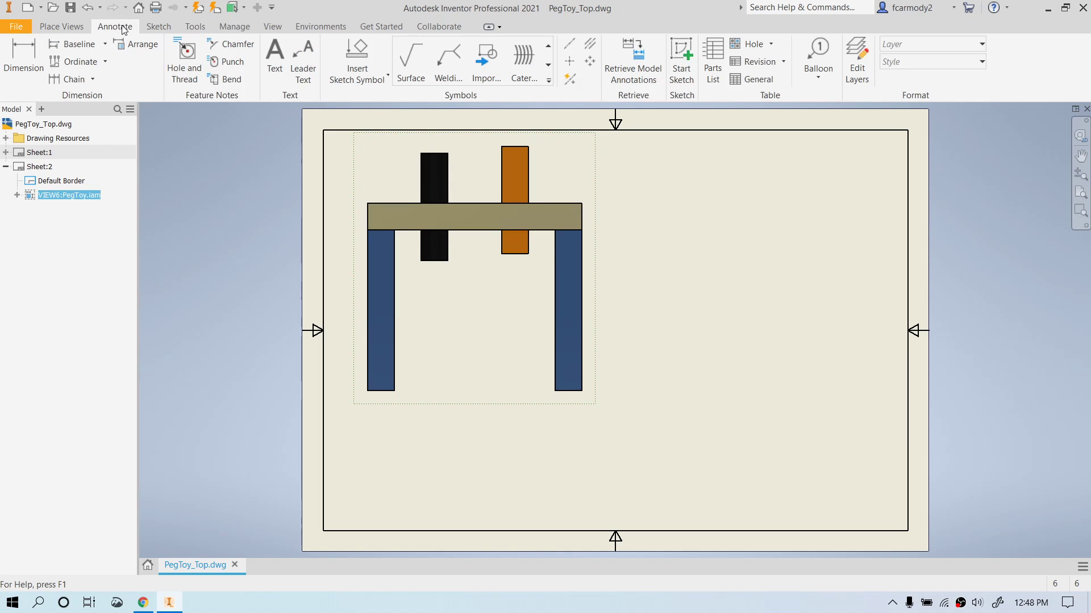
click(713, 60)
drag(310, 116, 212, 110)
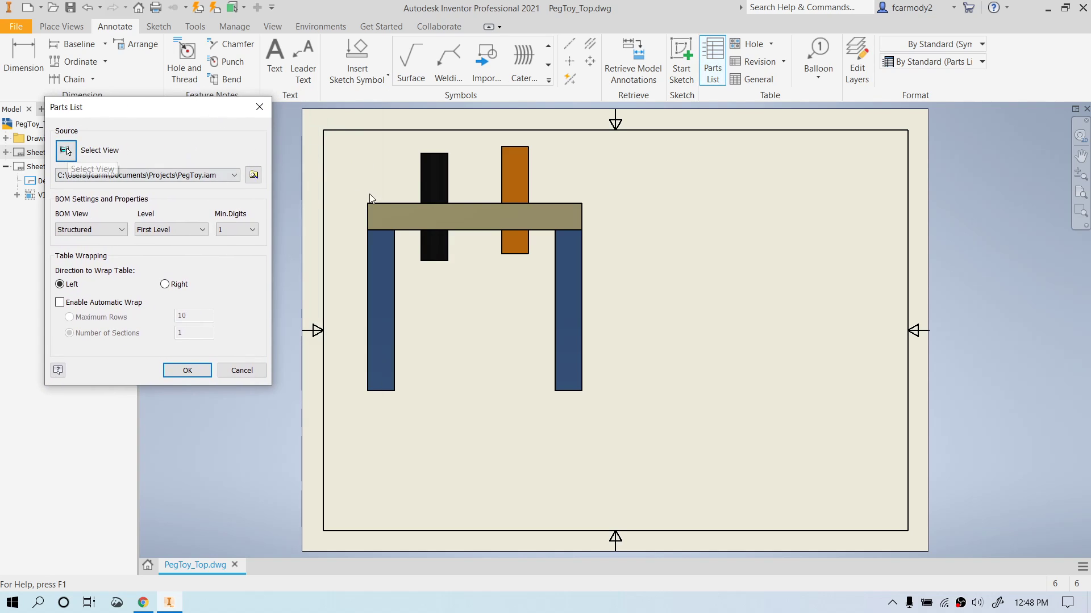
click(66, 150)
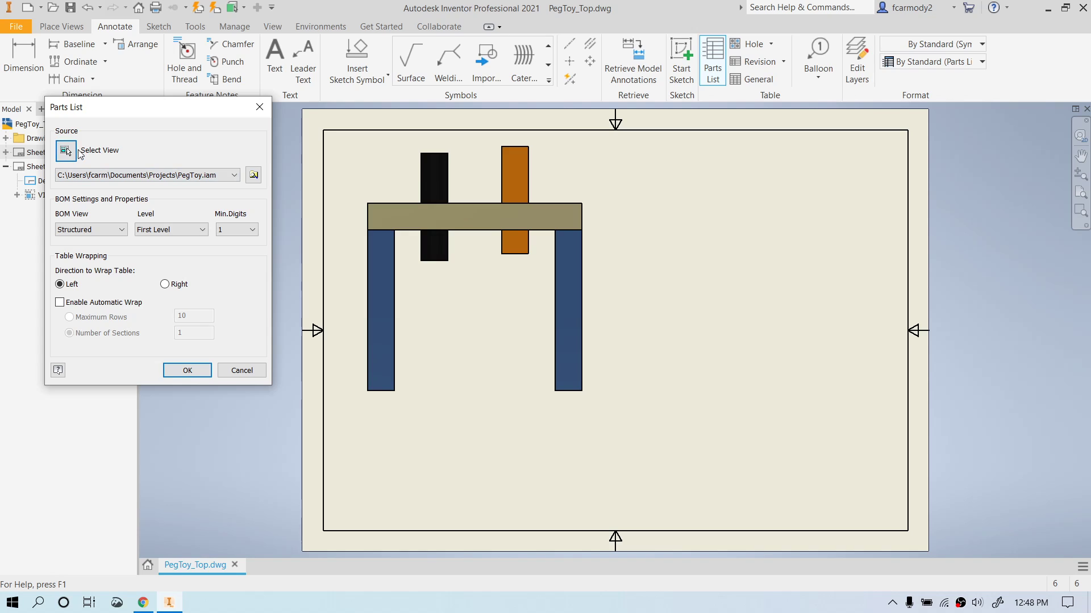
click(434, 218)
Enable BOM view, place the parts list at the bottom-right border corner, and recentre the view
click(186, 371)
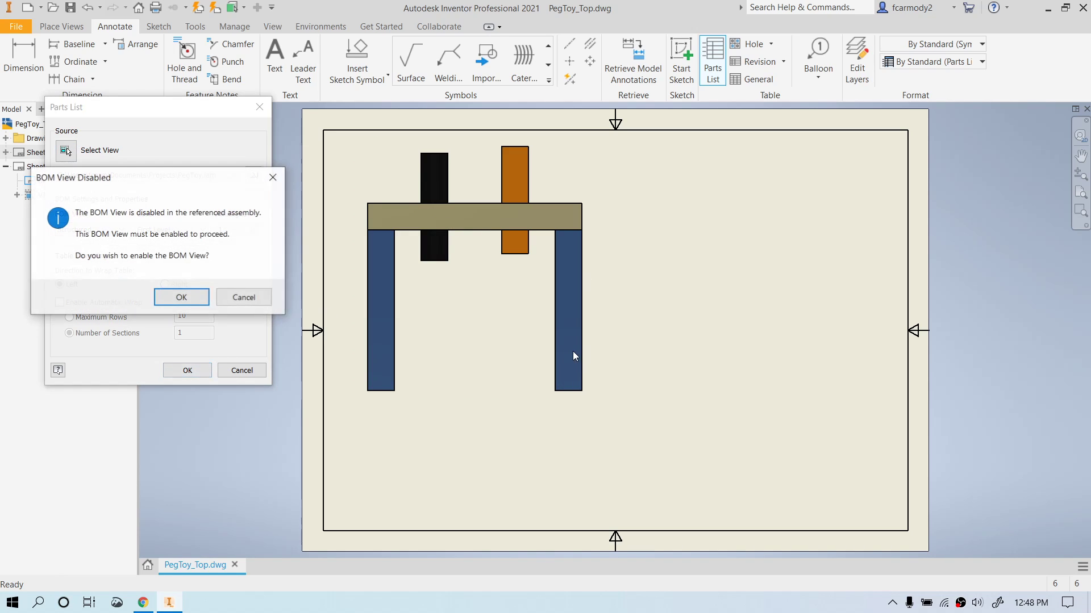
click(178, 300)
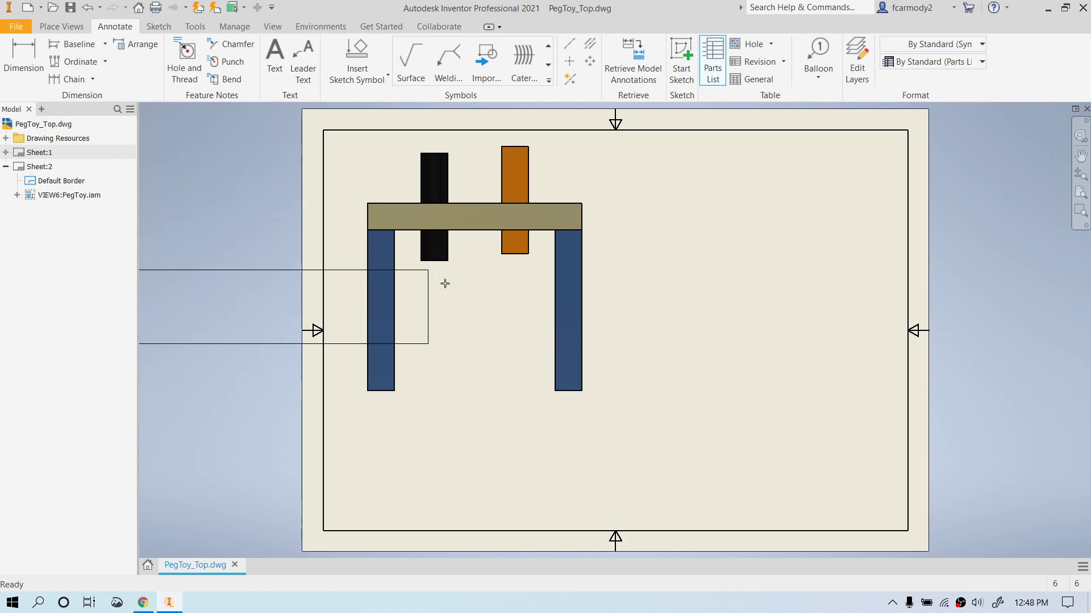
click(908, 456)
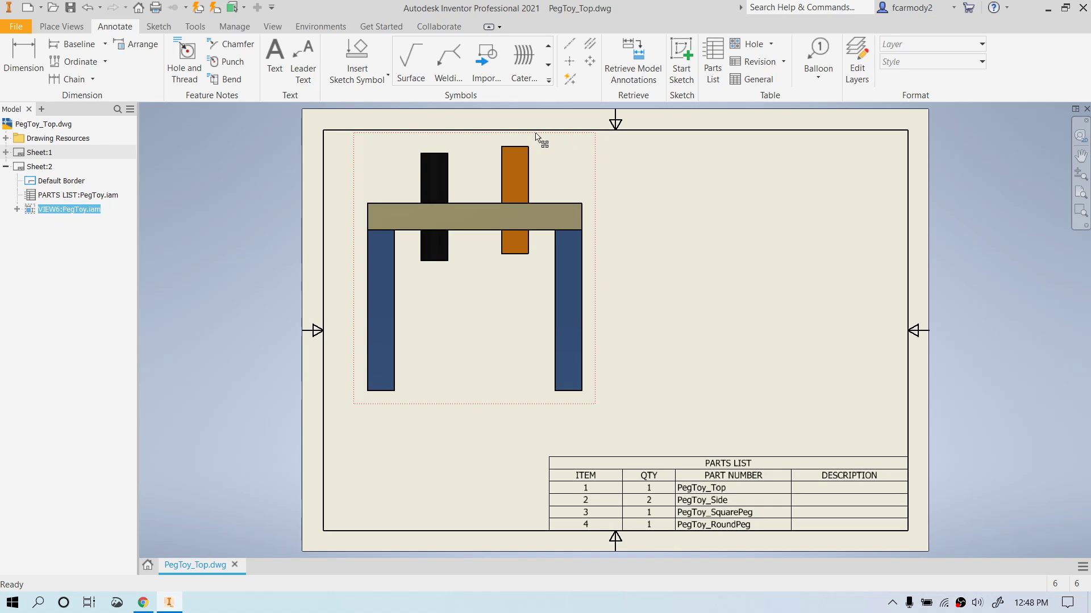
drag(541, 138, 642, 167)
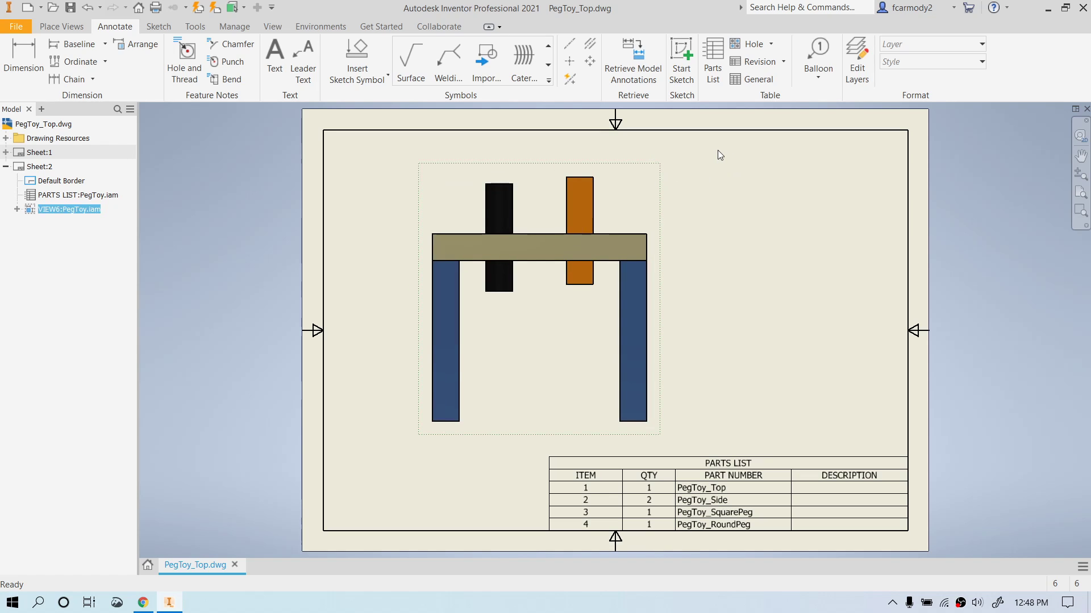
Add balloon 2 to both the right and left legs
click(829, 46)
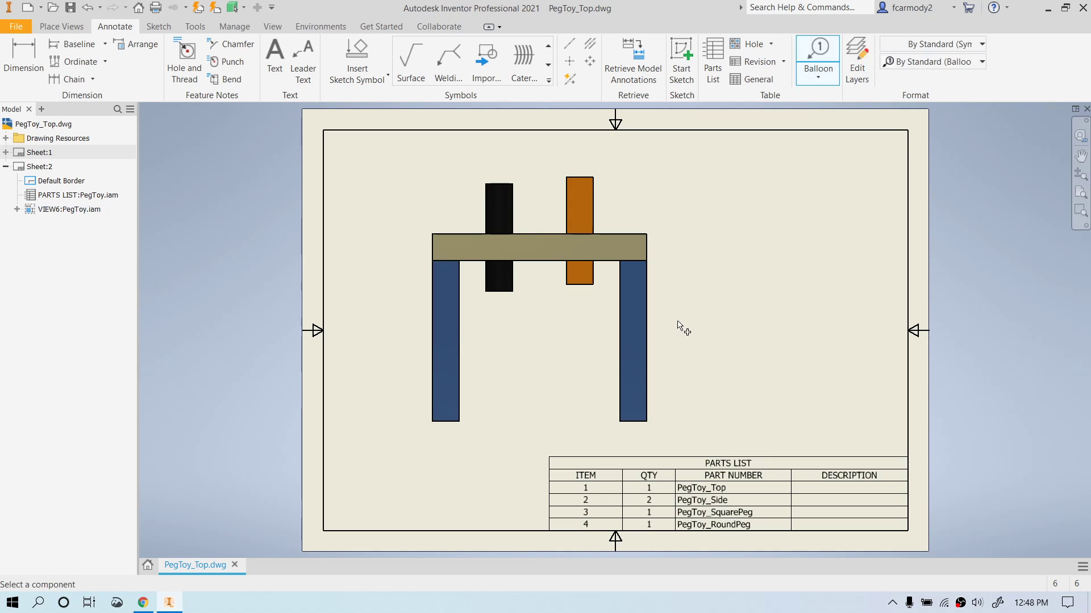
click(646, 334)
double_click(724, 322)
click(431, 345)
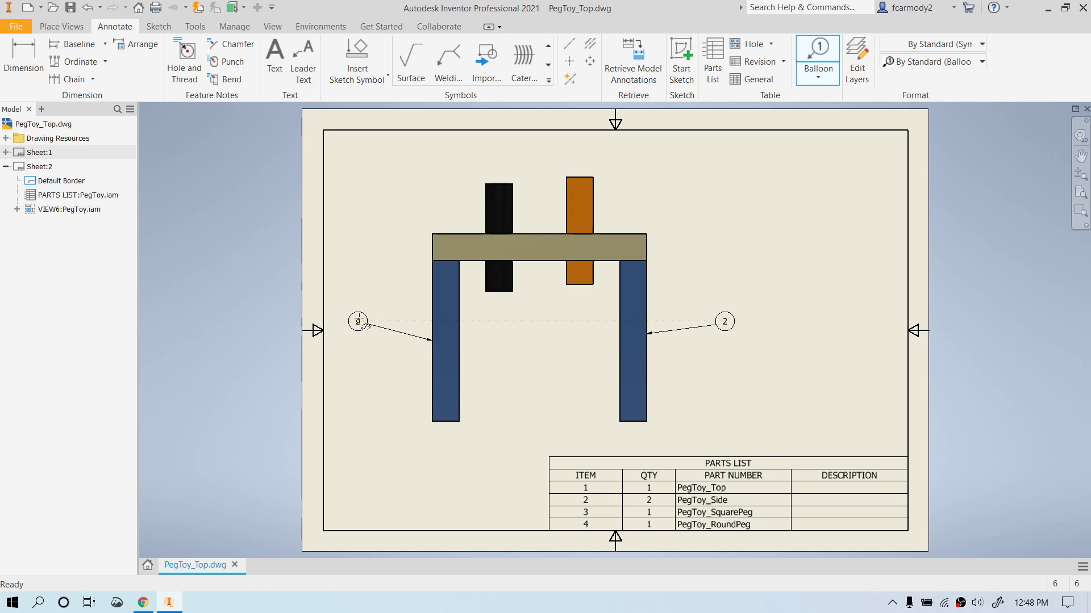
click(362, 316)
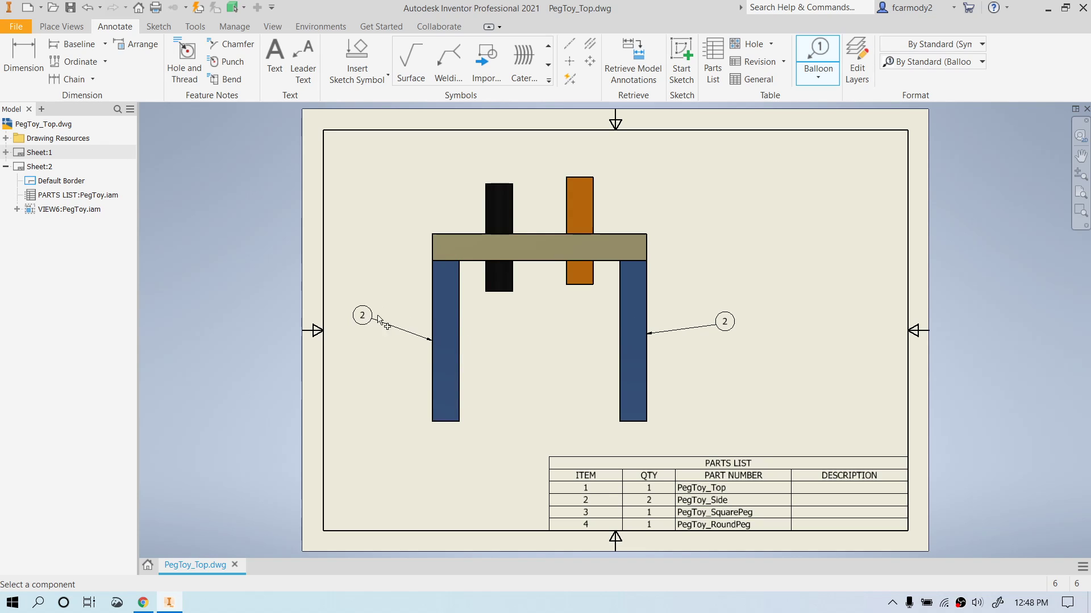
Add balloon 1 to the top plate, 3 to the orange peg and 4 to the black peg
click(639, 236)
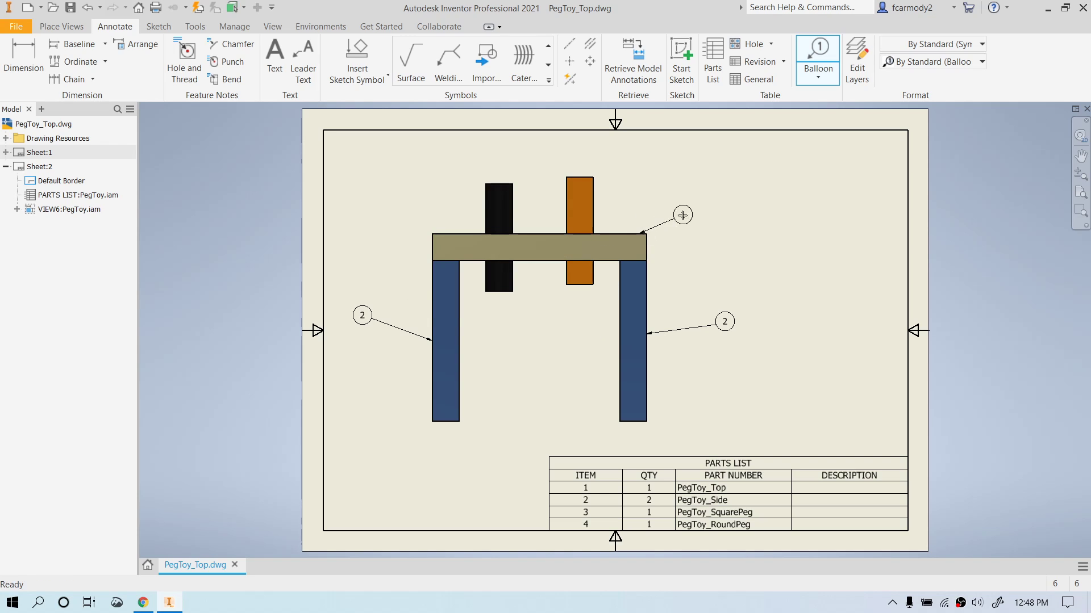
click(731, 191)
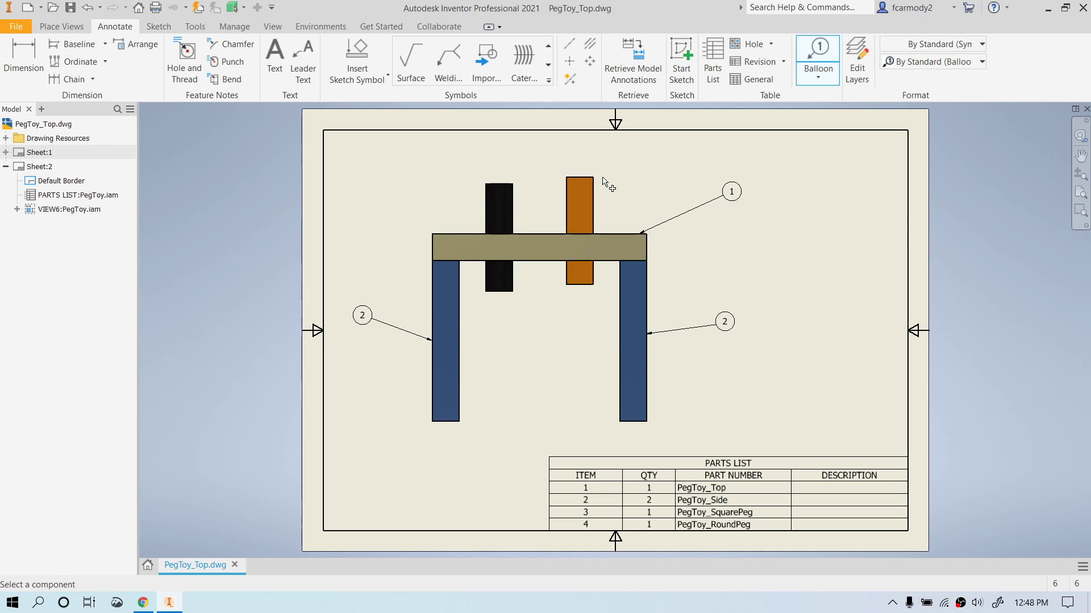
click(594, 182)
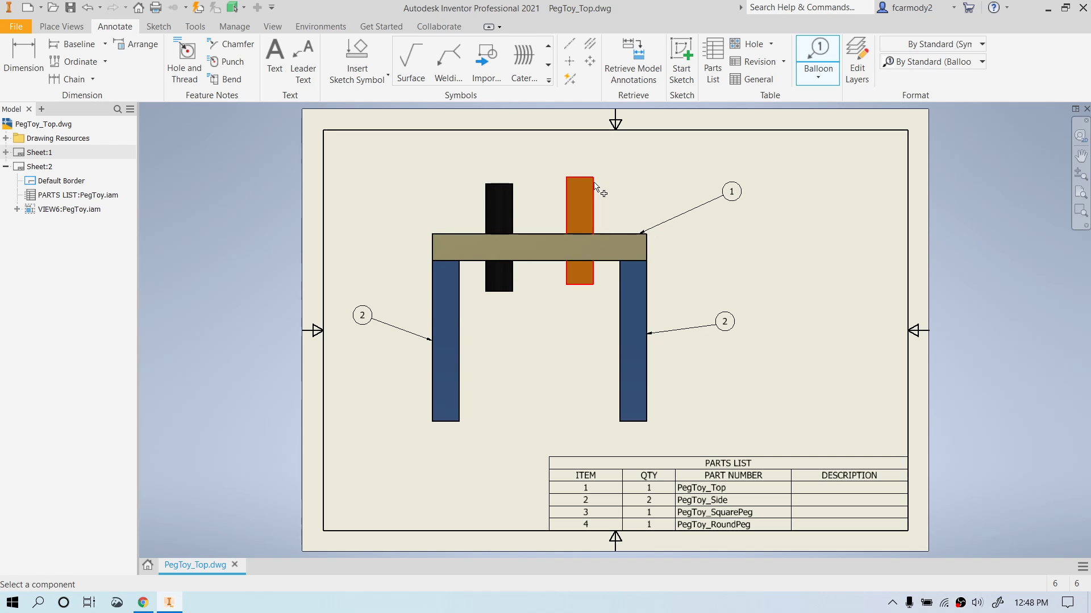
click(638, 163)
click(484, 191)
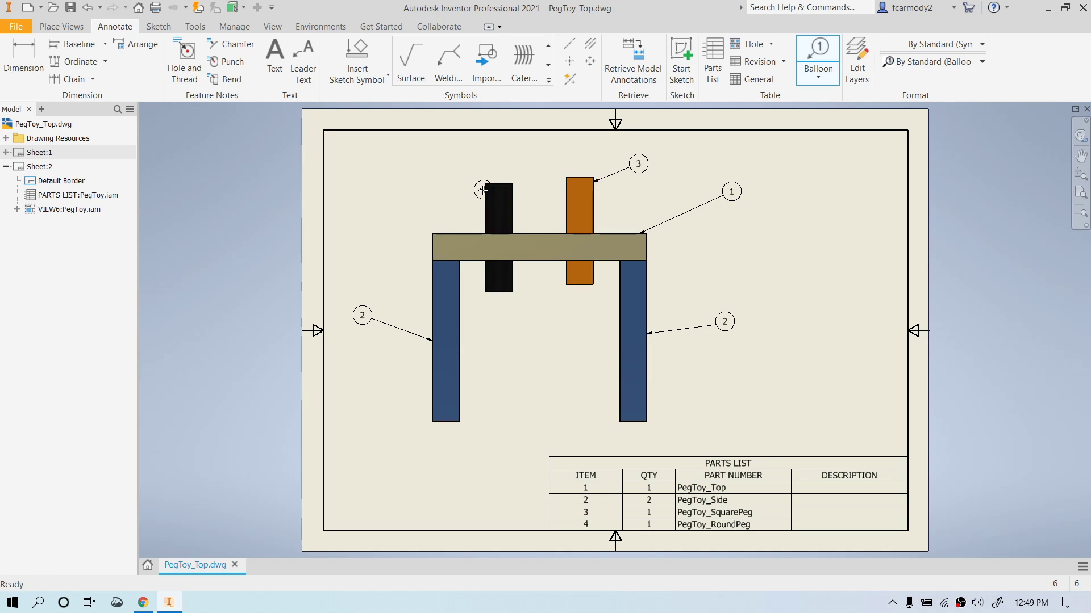
click(402, 164)
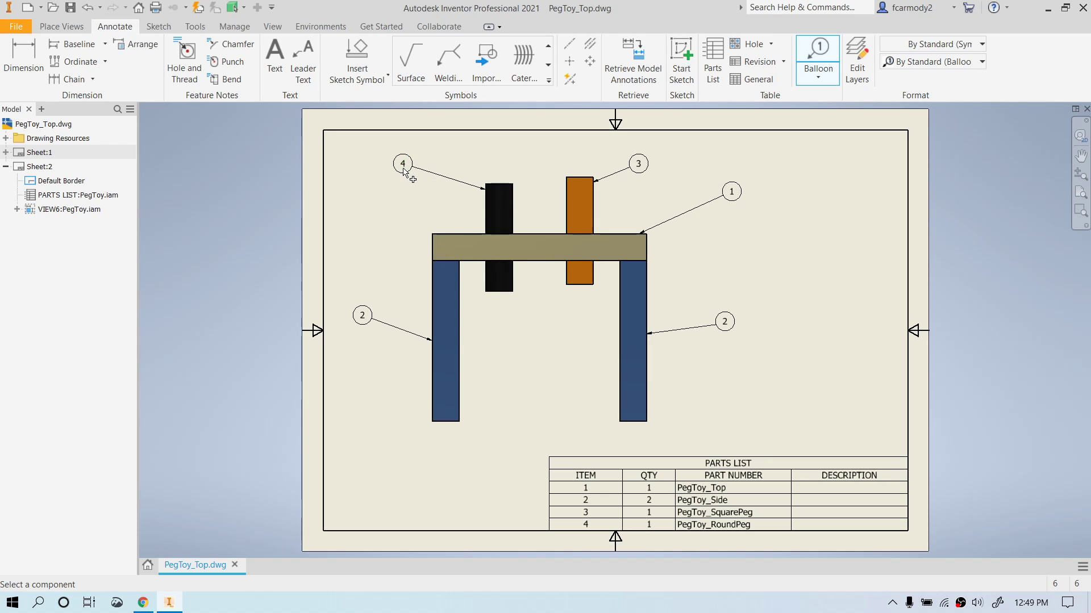